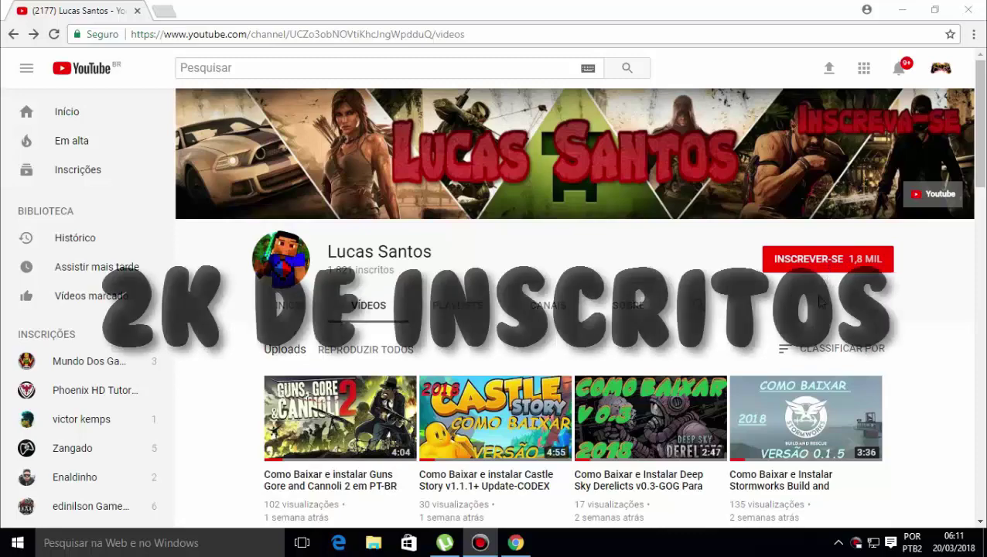
Subscribe to the displayed YouTube channel and toggle its notification bell.
{"action": "scroll", "coordinate": [784, 419], "scroll_direction": "down", "scroll_amount": 4}
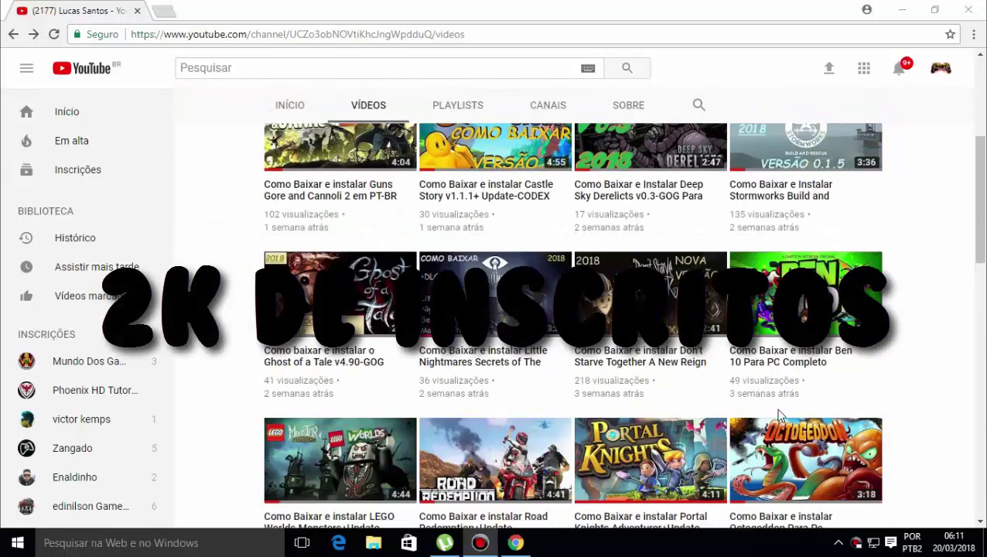
{"action": "scroll", "coordinate": [726, 406], "scroll_direction": "up", "scroll_amount": 4}
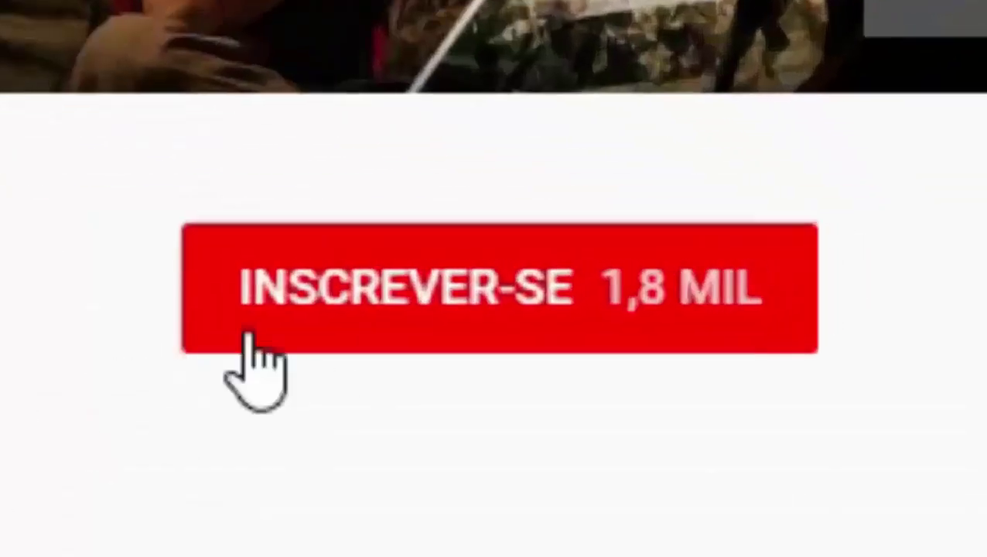
{"action": "left_click", "coordinate": [342, 298]}
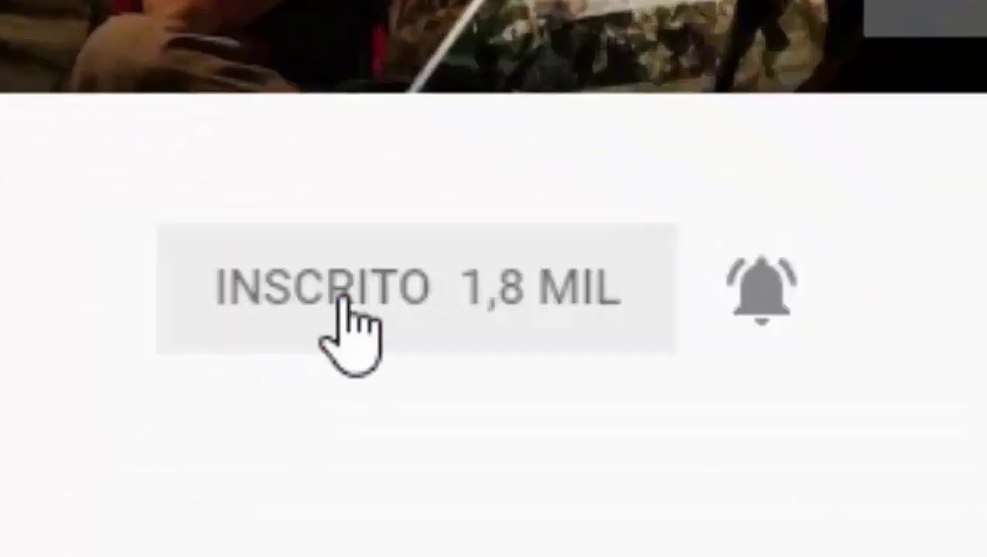
{"action": "left_click", "coordinate": [745, 314]}
{"action": "left_click", "coordinate": [747, 315]}
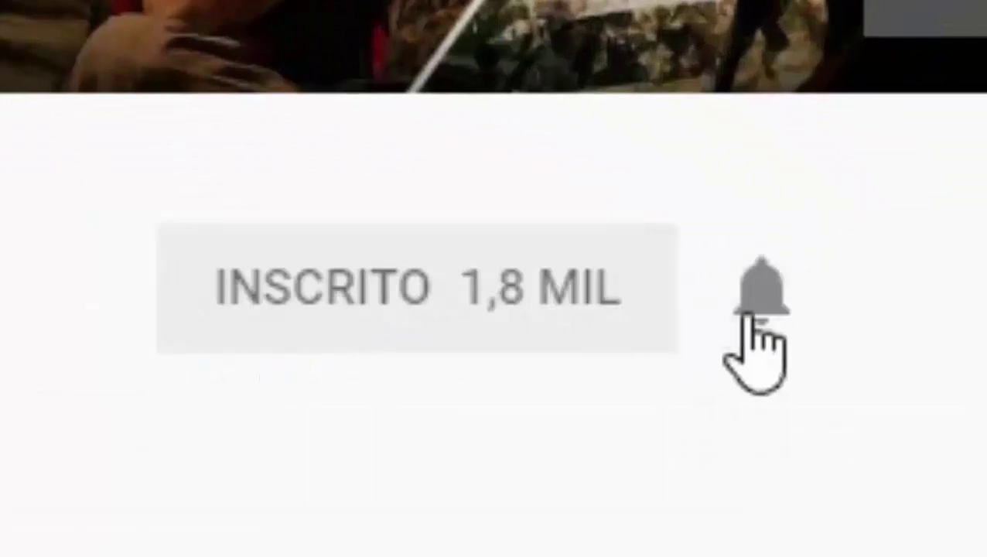
{"action": "left_click", "coordinate": [746, 315]}
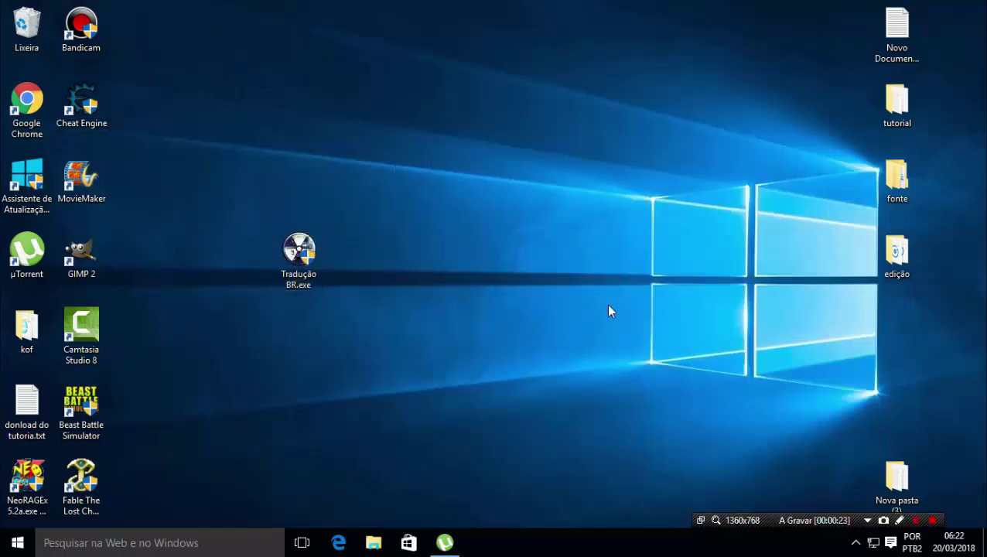
Move the Tradução BR.exe file to an empty area near the middle of the desktop.
{"action": "left_click_drag", "start_coordinate": [300, 256], "coordinate": [431, 257]}
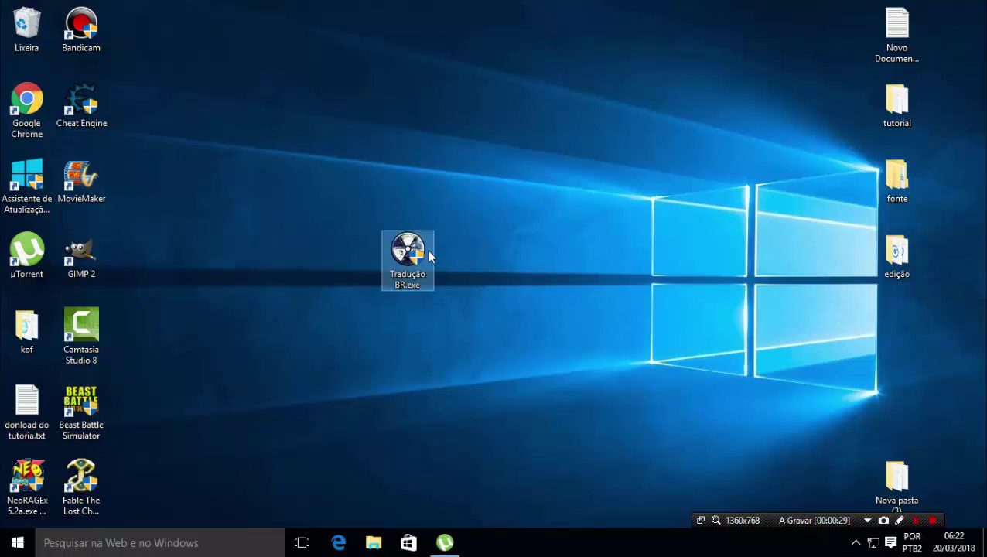
{"action": "left_click", "coordinate": [441, 293]}
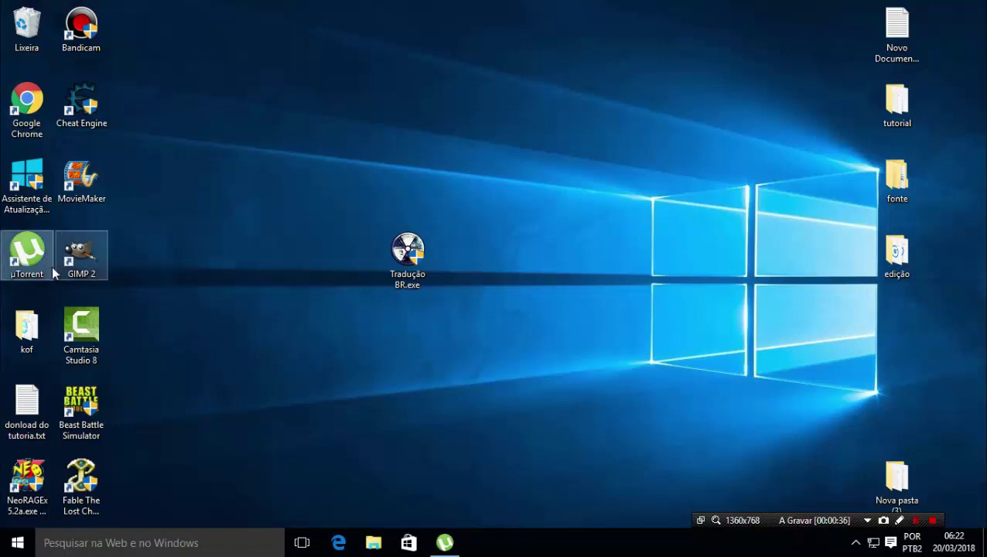
{"action": "left_click_drag", "start_coordinate": [48, 273], "coordinate": [120, 281]}
{"action": "left_click_drag", "start_coordinate": [404, 256], "coordinate": [298, 267]}
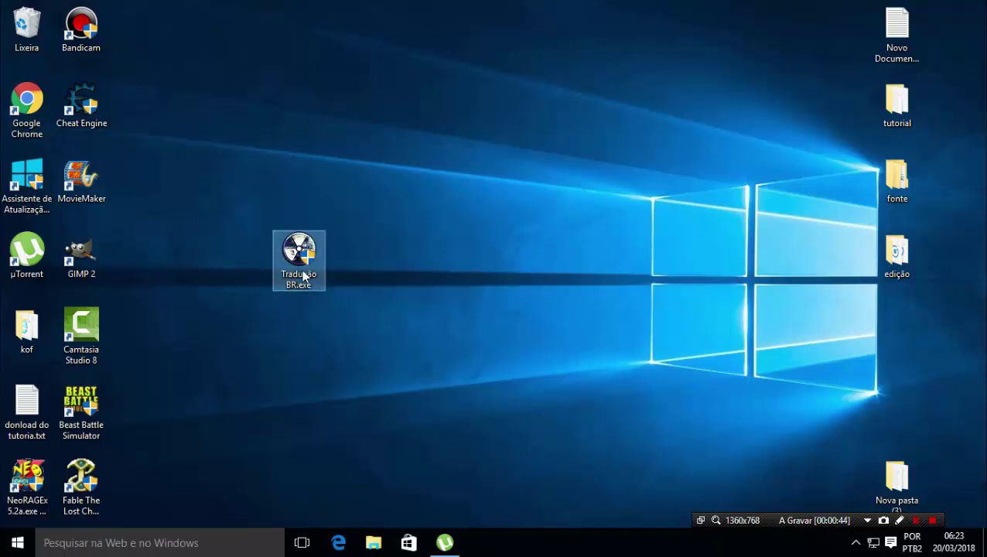
{"action": "mouse_move", "coordinate": [304, 277]}
{"action": "left_click_drag", "start_coordinate": [304, 282], "coordinate": [573, 263]}
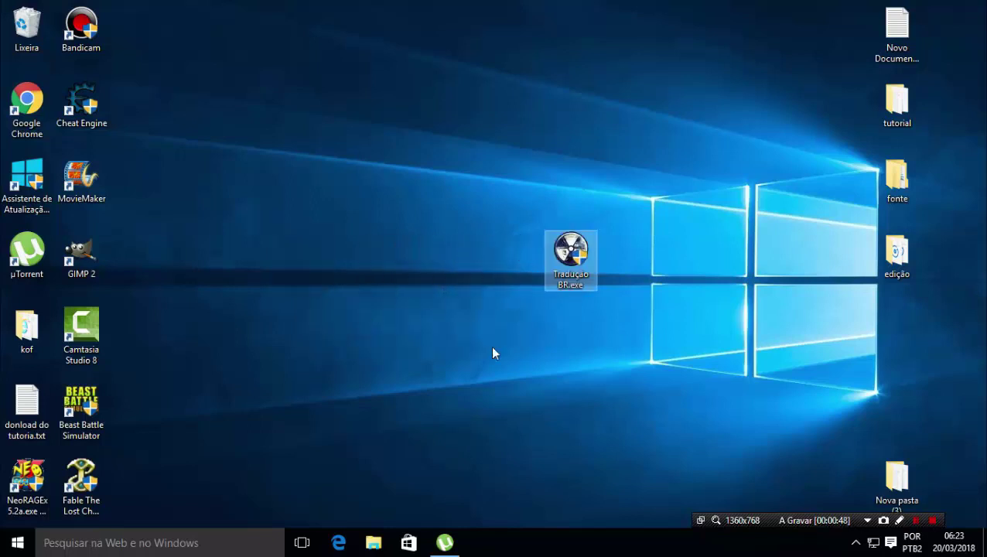
Open the S.T.A.L.K.E.R._ Clear Sky folder inside Downloads on Disco Local (D:) in File Explorer.
{"action": "left_click", "coordinate": [370, 534]}
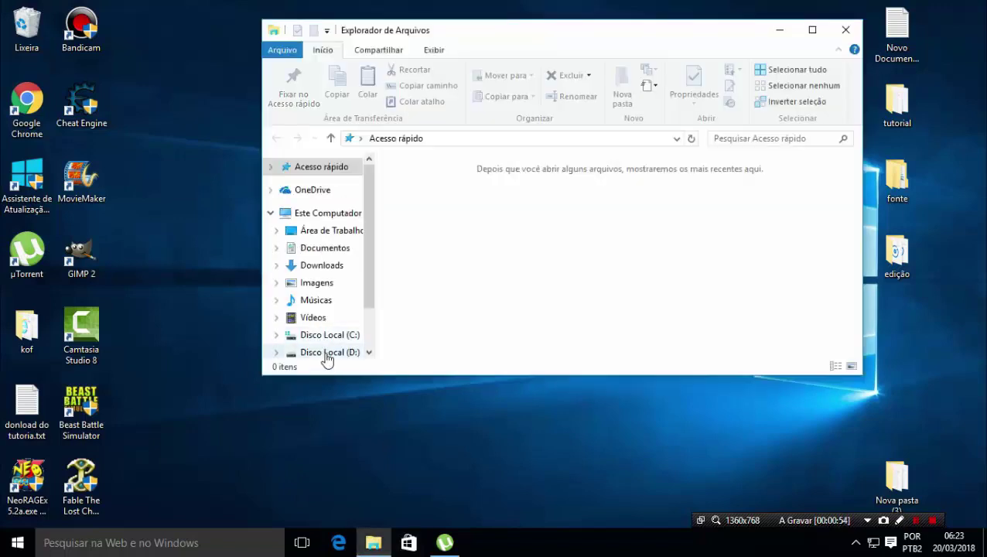
{"action": "left_click", "coordinate": [328, 355]}
{"action": "double_click", "coordinate": [431, 239]}
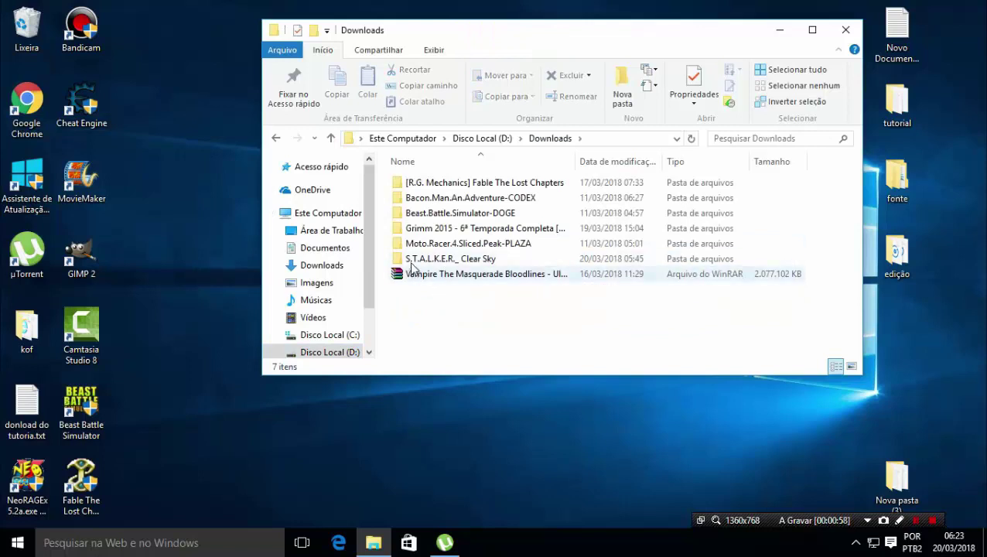
{"action": "left_click", "coordinate": [456, 261]}
{"action": "double_click", "coordinate": [456, 262]}
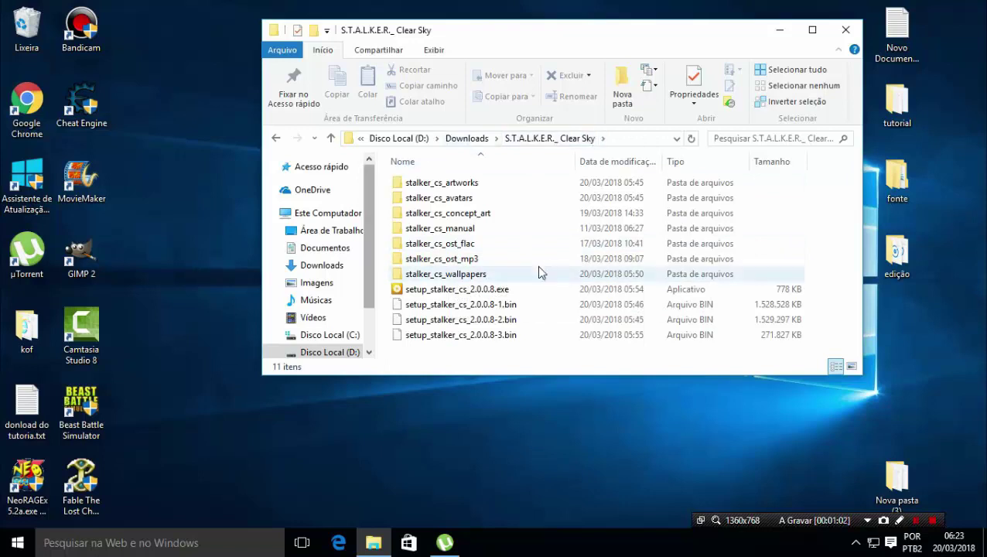
{"action": "left_click_drag", "start_coordinate": [547, 357], "coordinate": [445, 175]}
{"action": "left_click", "coordinate": [516, 359]}
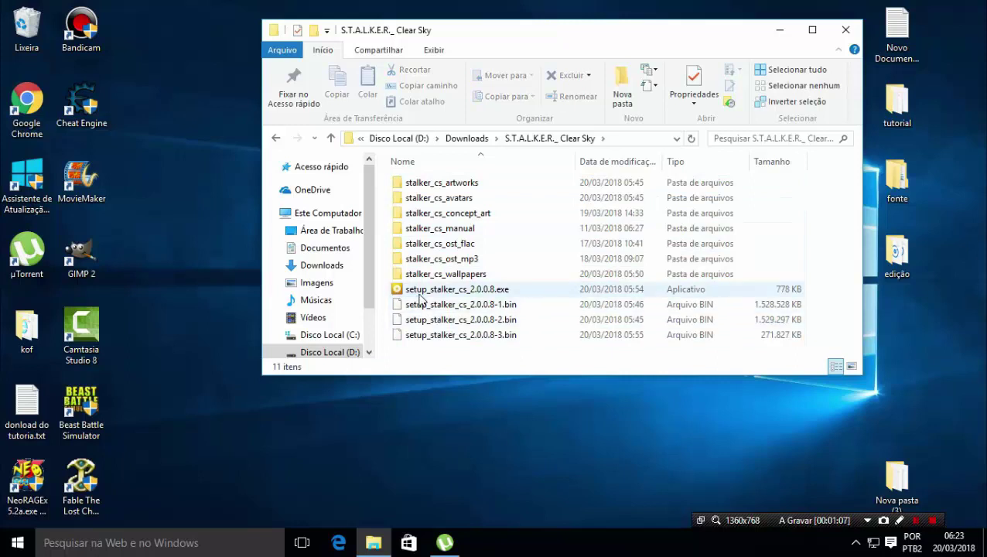
Run setup_stalker_cs_2.0.0.8.exe as administrator and close the File Explorer window behind the installer.
{"action": "left_click", "coordinate": [511, 291]}
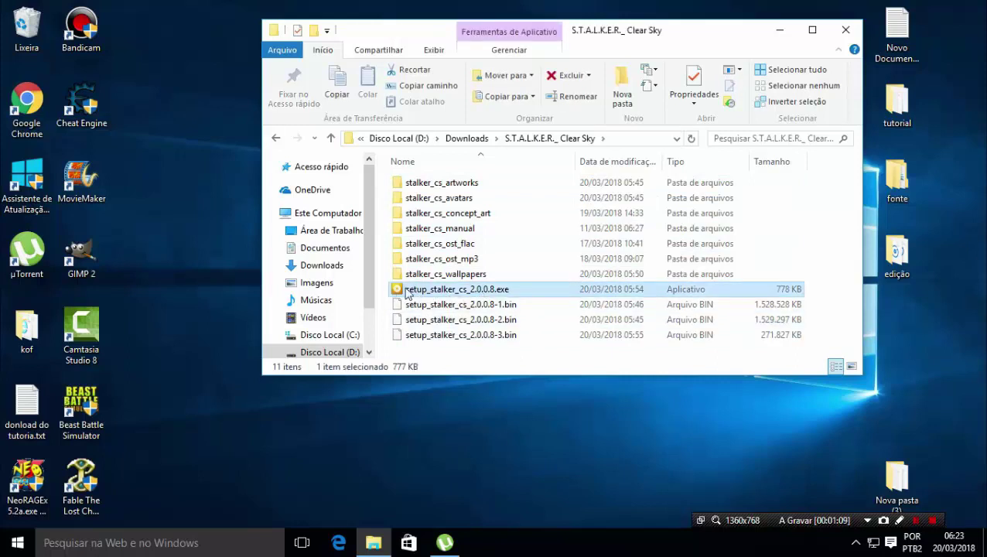
{"action": "right_click", "coordinate": [398, 291]}
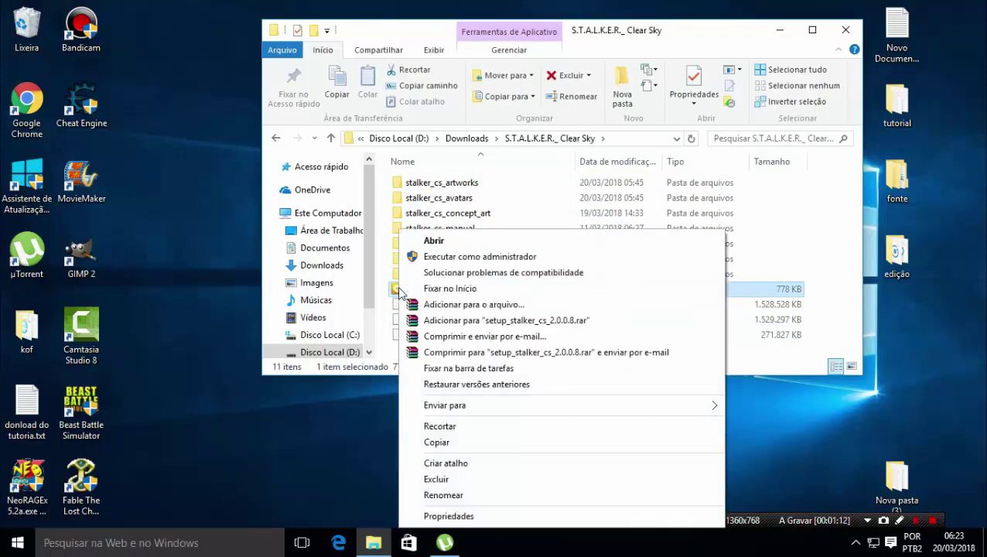
{"action": "left_click", "coordinate": [475, 258]}
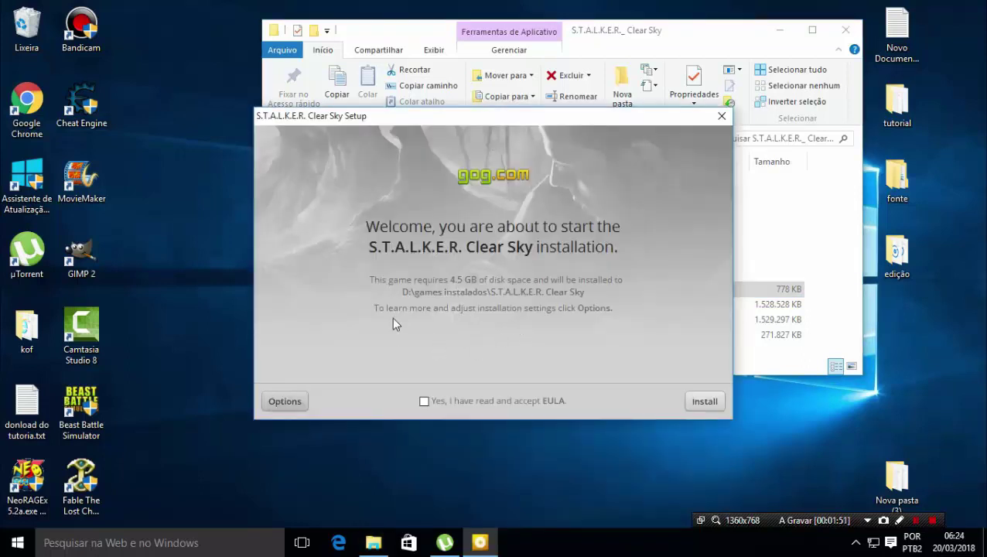
{"action": "left_click", "coordinate": [845, 30]}
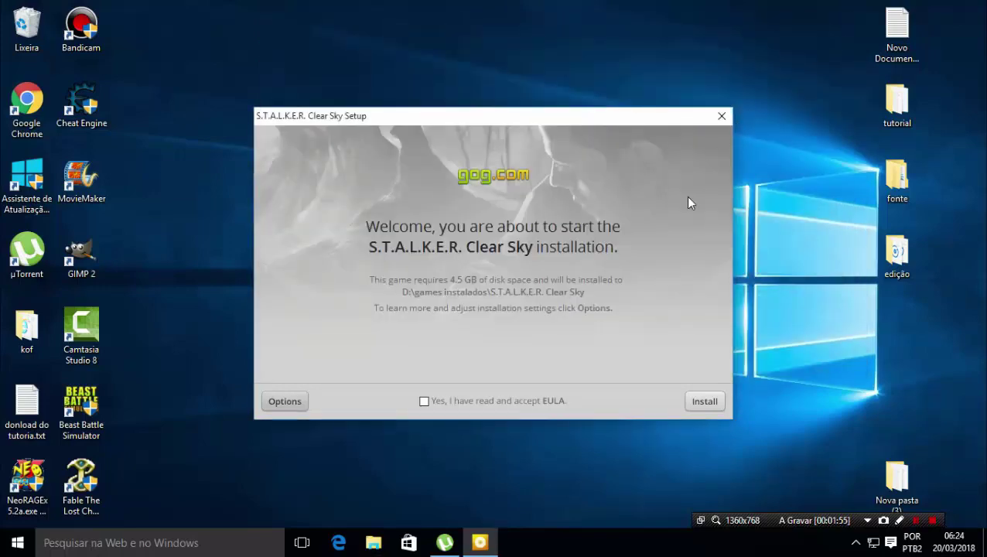
Open the game's installation options and review the install path and the desktop icon setting.
{"action": "left_click", "coordinate": [285, 403]}
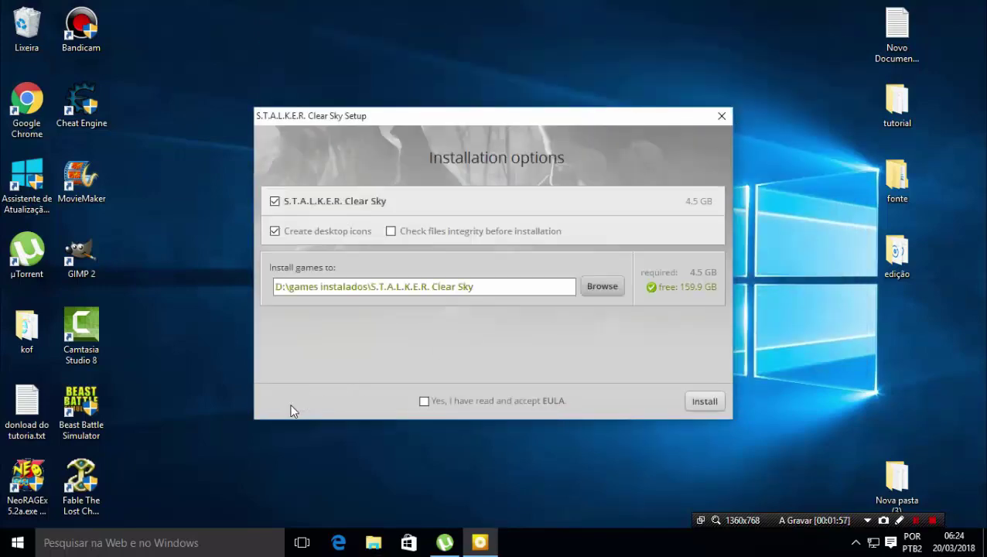
{"action": "left_click_drag", "start_coordinate": [474, 287], "coordinate": [216, 294]}
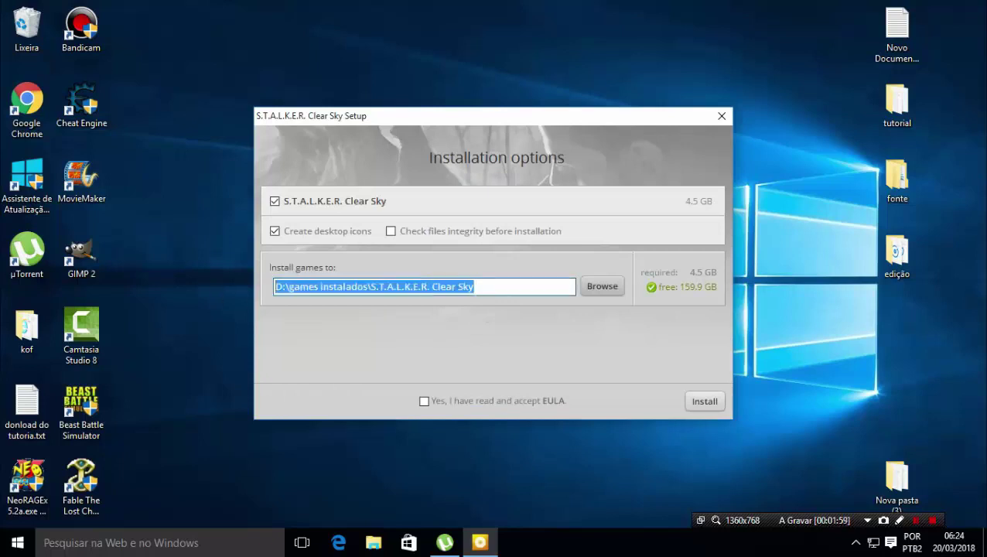
{"action": "left_click_drag", "start_coordinate": [475, 287], "coordinate": [293, 307]}
{"action": "left_click", "coordinate": [489, 291]}
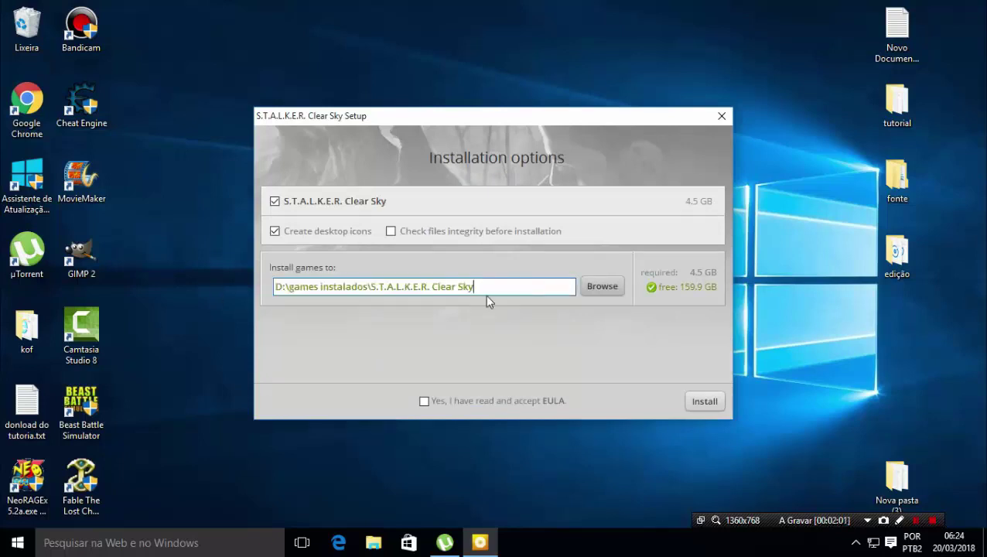
{"action": "left_click_drag", "start_coordinate": [474, 287], "coordinate": [226, 297]}
{"action": "left_click", "coordinate": [480, 283]}
{"action": "left_click_drag", "start_coordinate": [475, 287], "coordinate": [372, 267]}
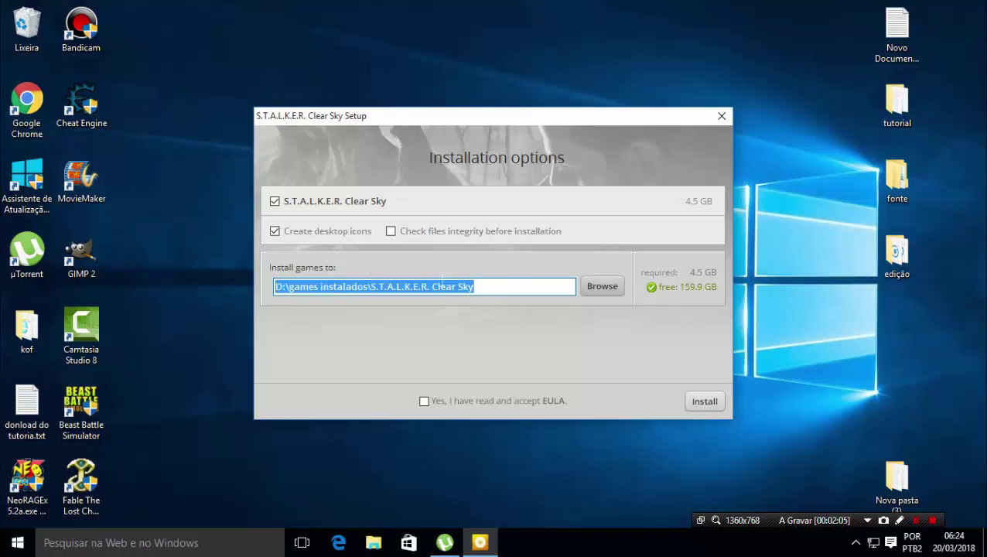
{"action": "left_click", "coordinate": [275, 232]}
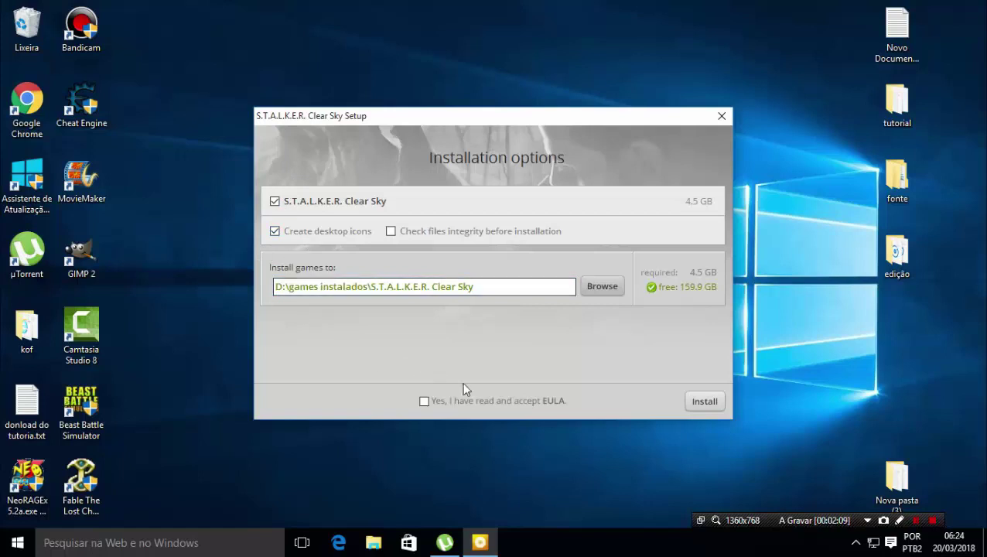
{"action": "left_click", "coordinate": [602, 286]}
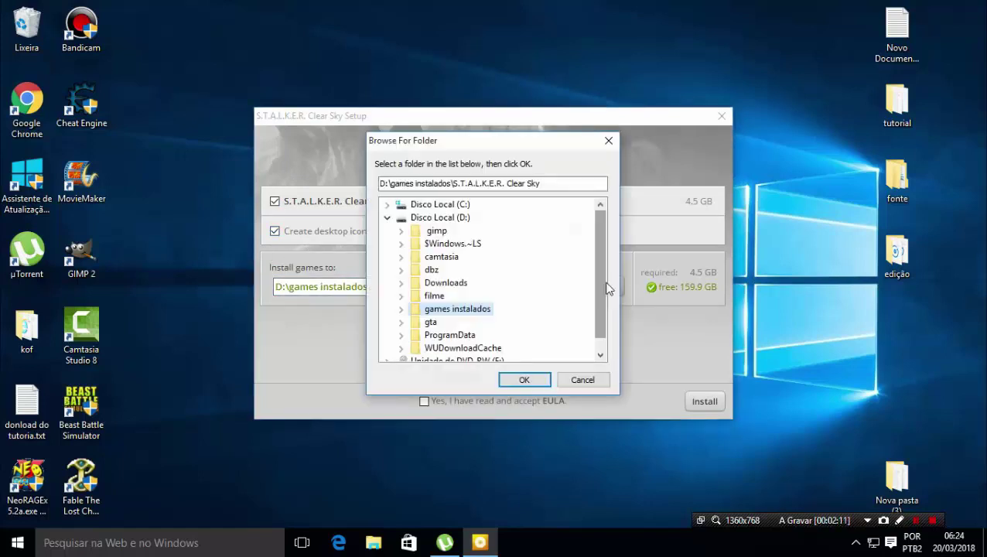
{"action": "left_click", "coordinate": [609, 142]}
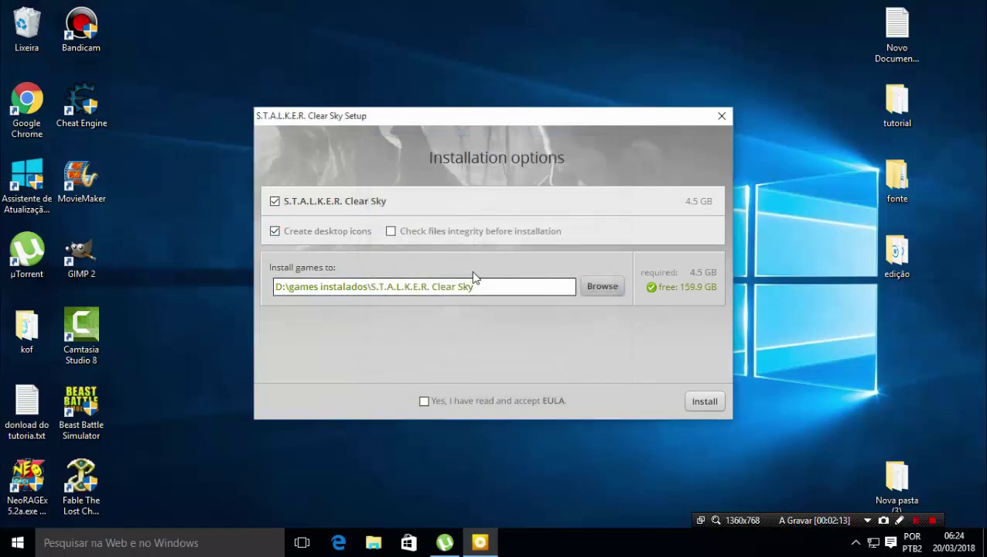
{"action": "left_click", "coordinate": [514, 293]}
Accept the EULA and install S.T.A.L.K.E.R. Clear Sky, exiting the setup without launching the game once it finishes.
{"action": "left_click", "coordinate": [425, 401]}
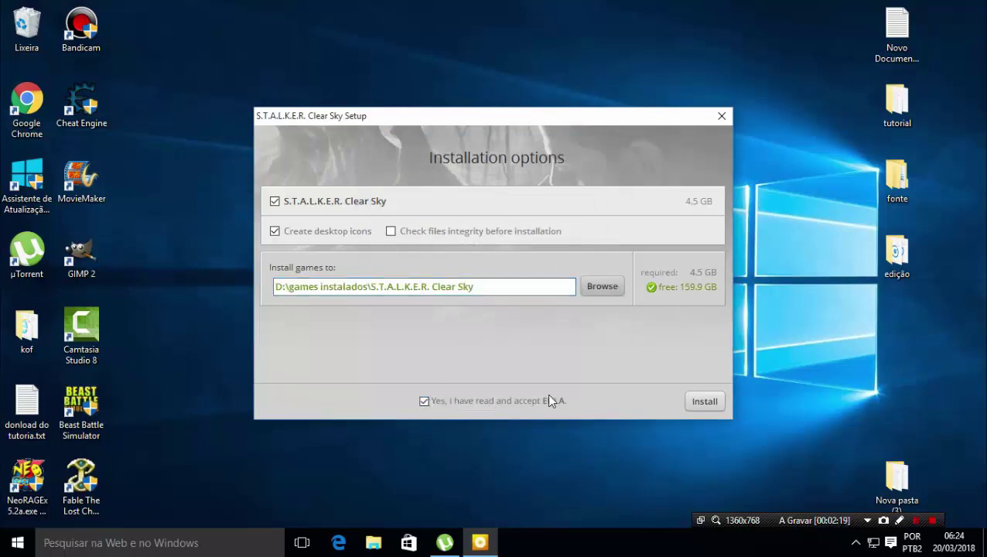
{"action": "left_click", "coordinate": [705, 401]}
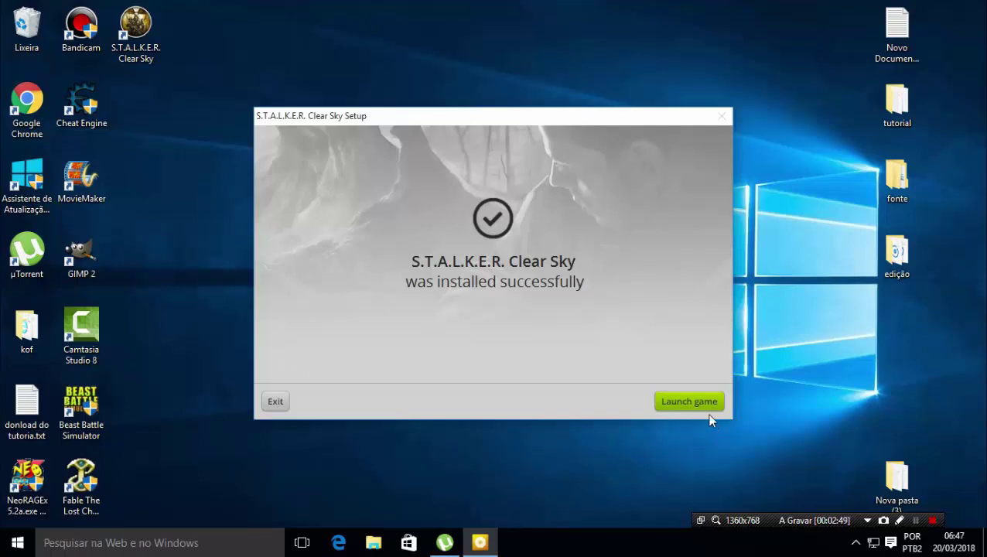
{"action": "left_click", "coordinate": [277, 401]}
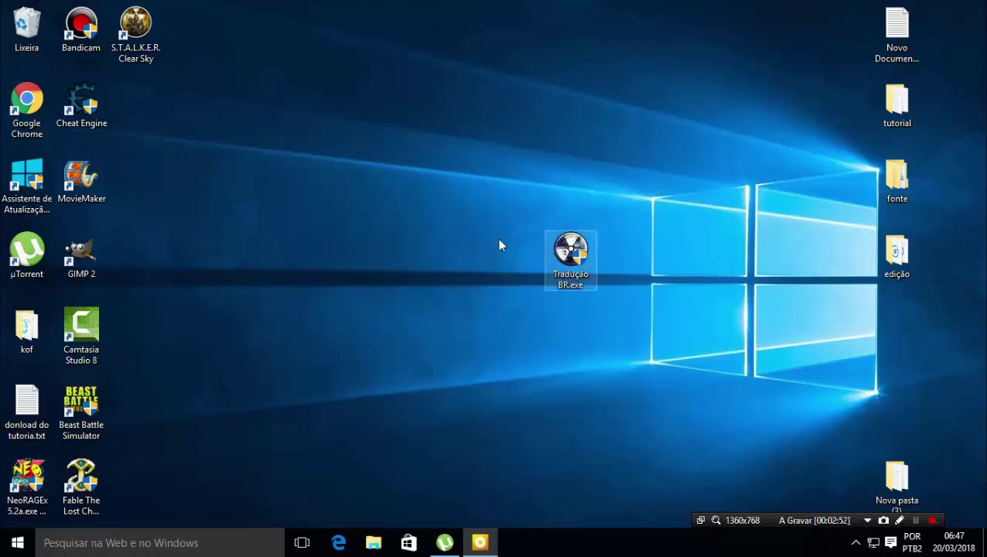
Run Tradução BR.exe from the desktop as administrator.
{"action": "left_click_drag", "start_coordinate": [551, 249], "coordinate": [469, 264]}
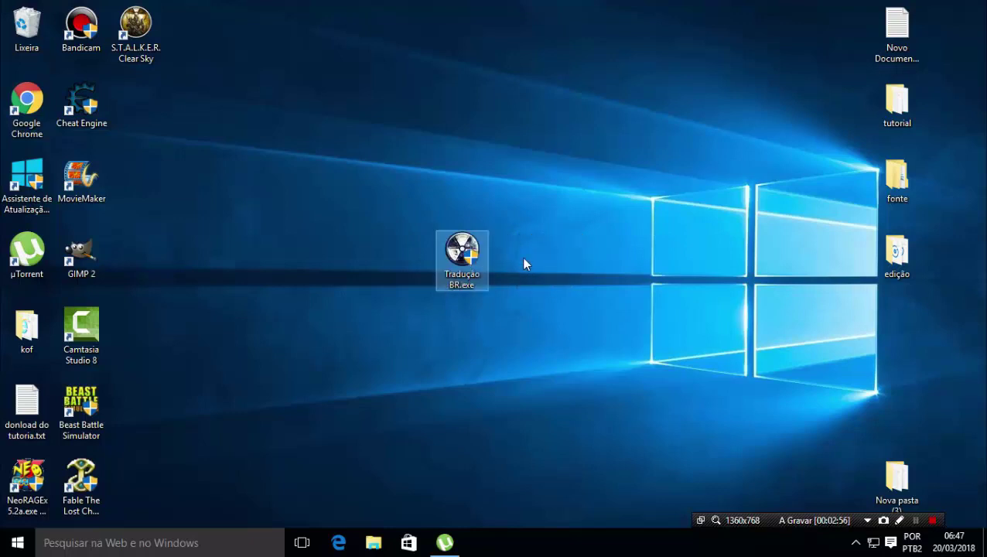
{"action": "double_click", "coordinate": [456, 246]}
{"action": "right_click", "coordinate": [454, 249]}
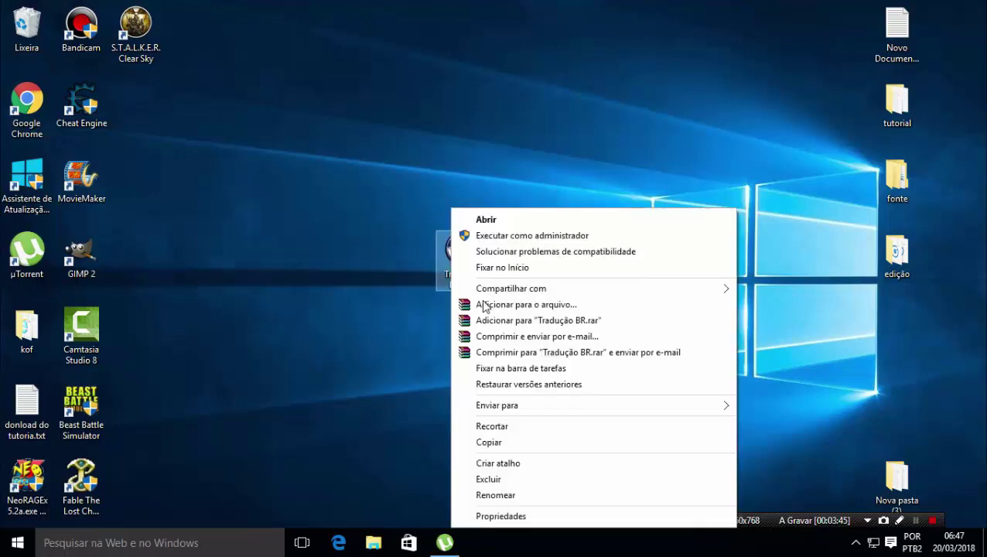
{"action": "left_click", "coordinate": [502, 236]}
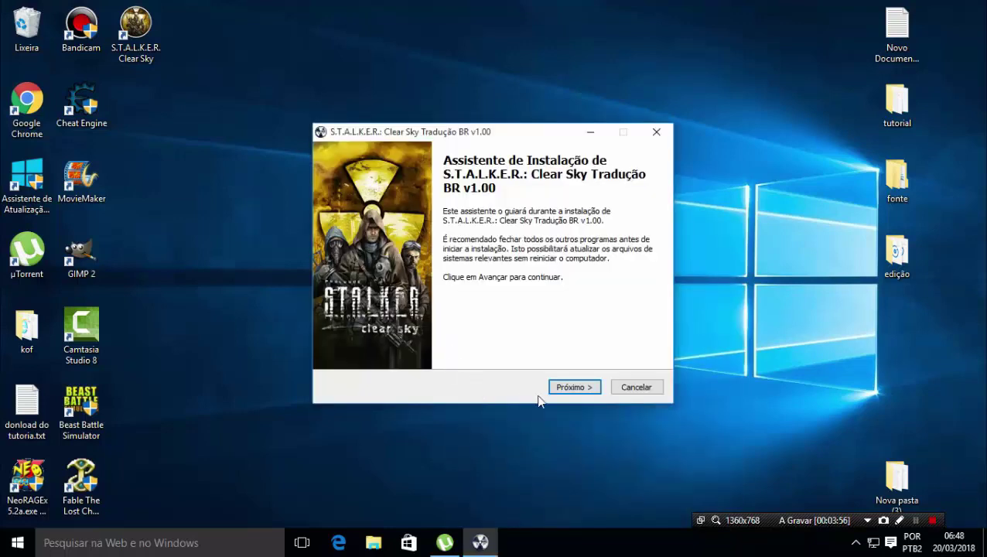
Advance the translation installer past the welcome and the credits and license pages to the install location page.
{"action": "left_click", "coordinate": [577, 393]}
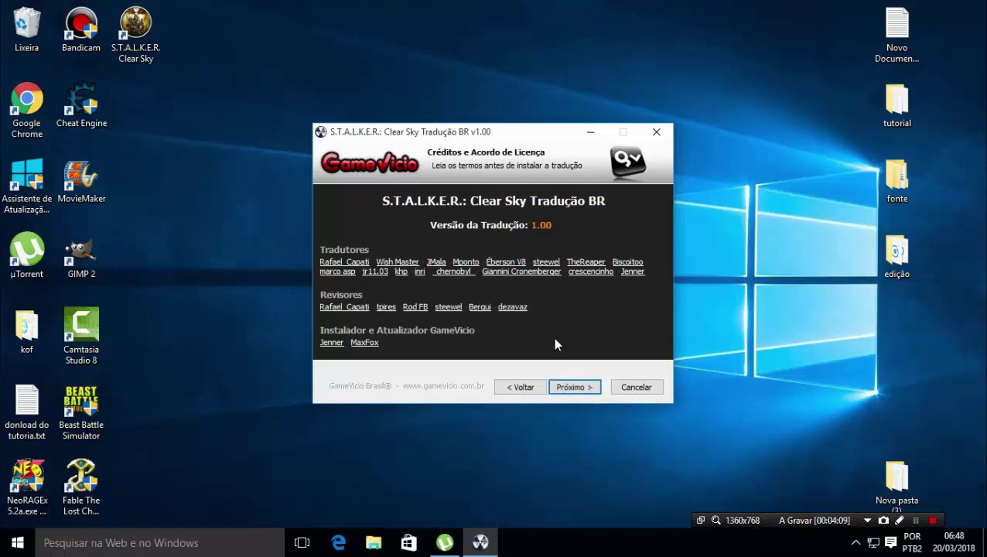
{"action": "left_click", "coordinate": [578, 389]}
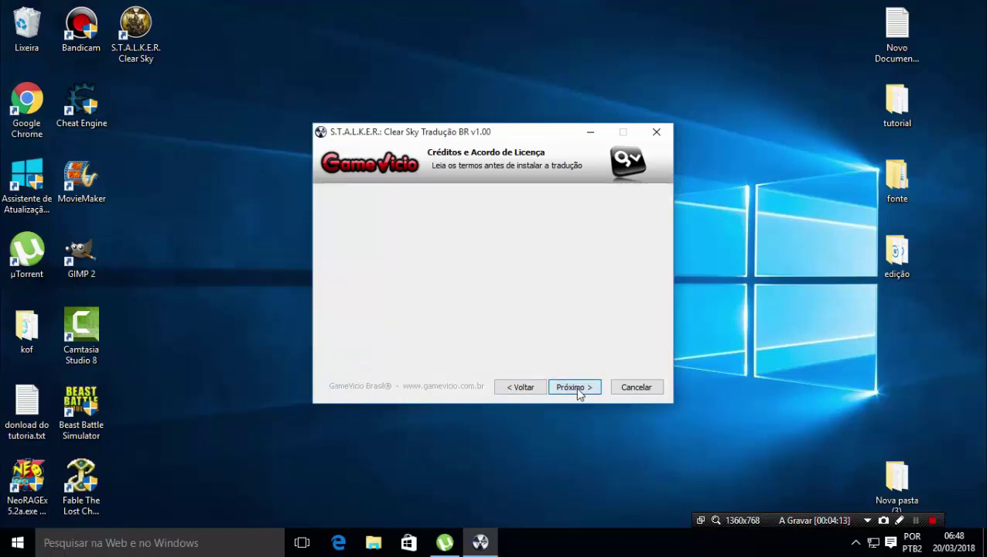
{"action": "left_click", "coordinate": [577, 388]}
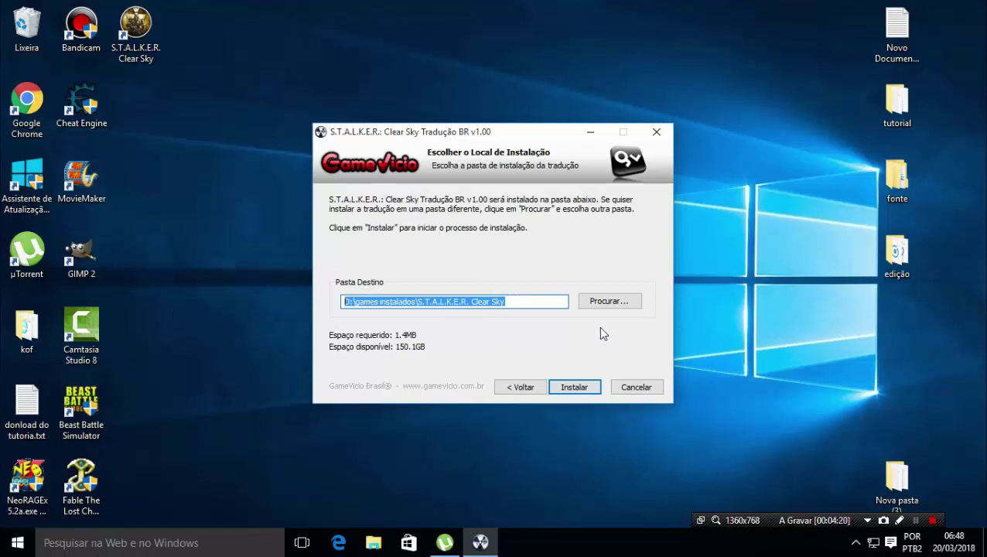
Set the translation's destination folder to S.T.A.L.K.E.R. Clear Sky inside games instalados on the D: drive.
{"action": "left_click", "coordinate": [619, 304]}
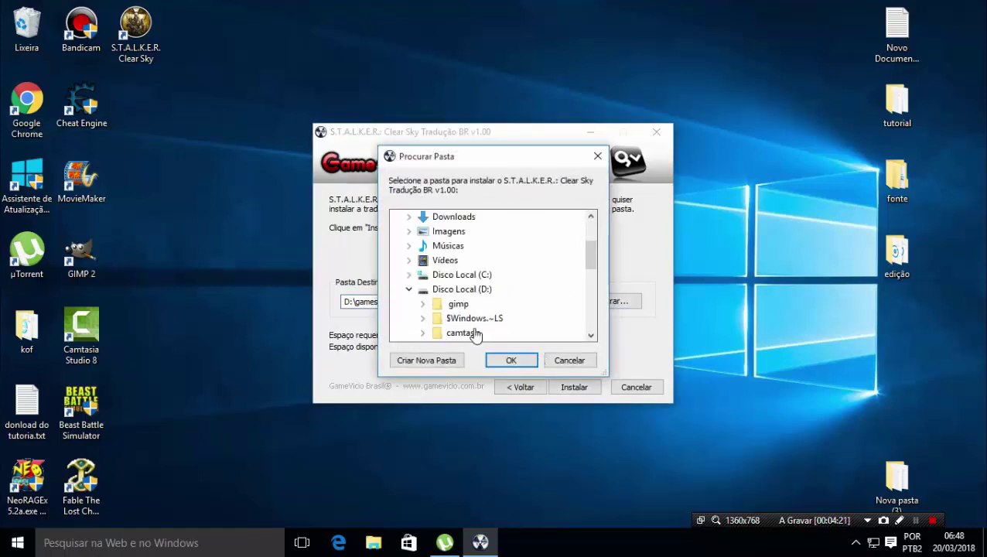
{"action": "scroll", "coordinate": [496, 302], "scroll_direction": "up", "scroll_amount": 2}
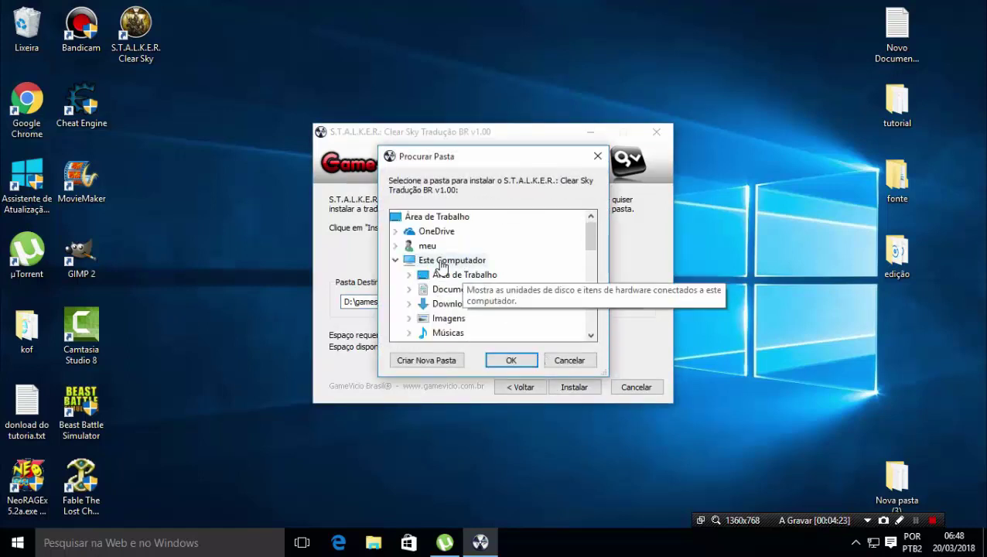
{"action": "left_click", "coordinate": [443, 263]}
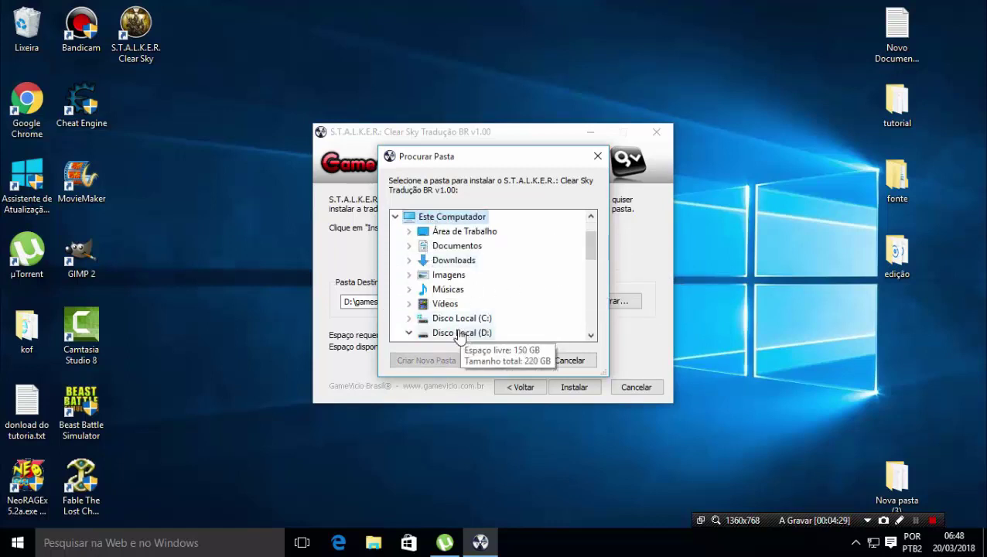
{"action": "left_click", "coordinate": [462, 333]}
{"action": "scroll", "coordinate": [464, 325], "scroll_direction": "down", "scroll_amount": 2}
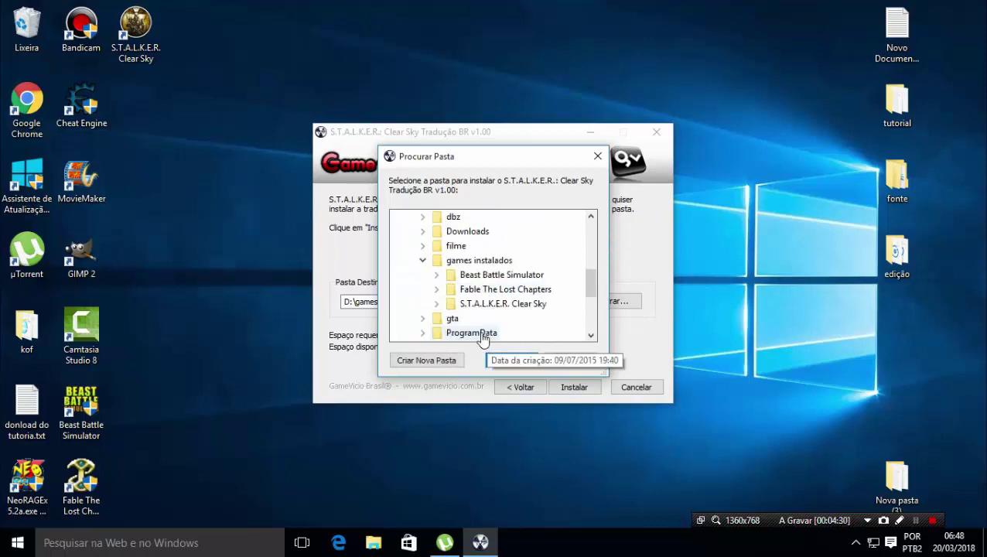
{"action": "left_click", "coordinate": [460, 263]}
{"action": "left_click", "coordinate": [526, 304]}
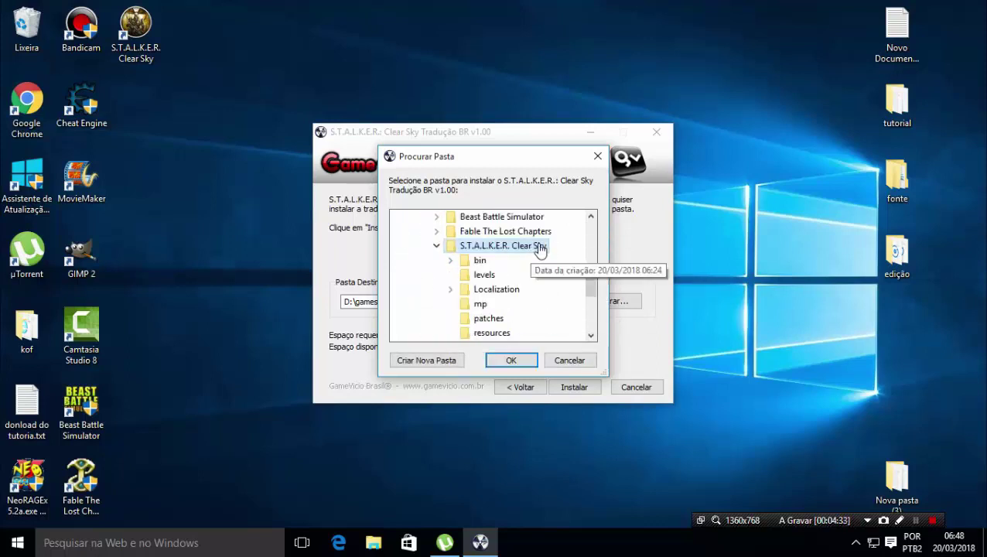
{"action": "left_click", "coordinate": [503, 360]}
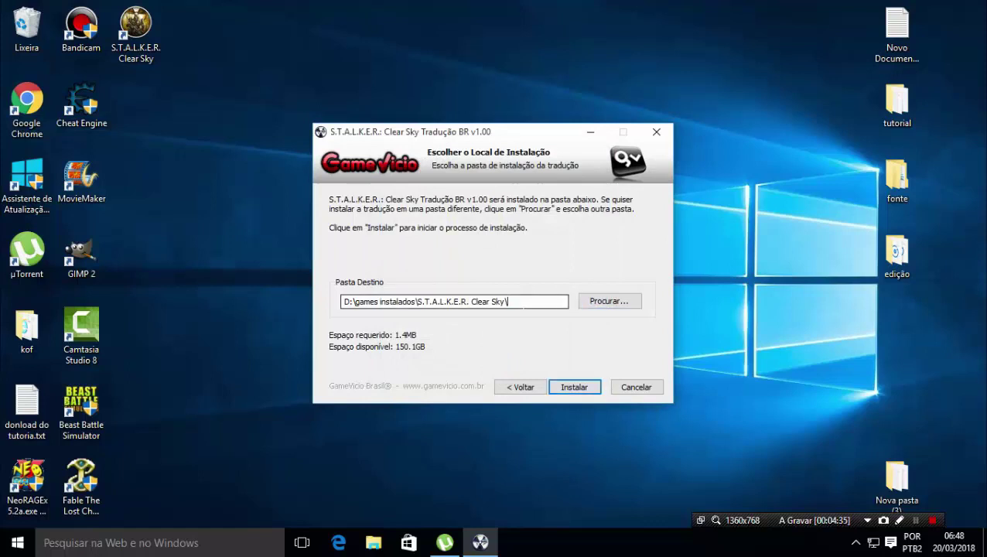
{"action": "left_click", "coordinate": [508, 301]}
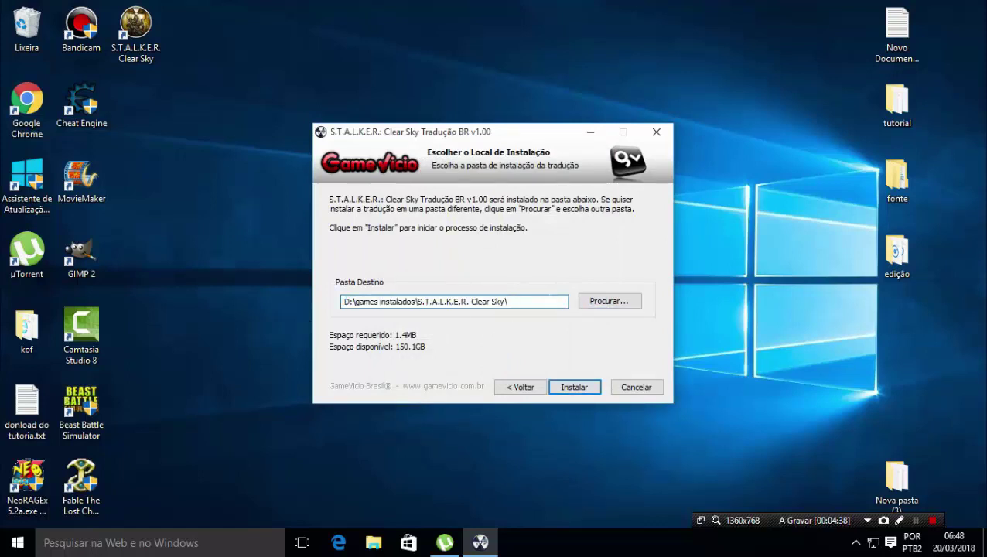
{"action": "left_click_drag", "start_coordinate": [509, 301], "coordinate": [223, 310]}
{"action": "left_click", "coordinate": [530, 307]}
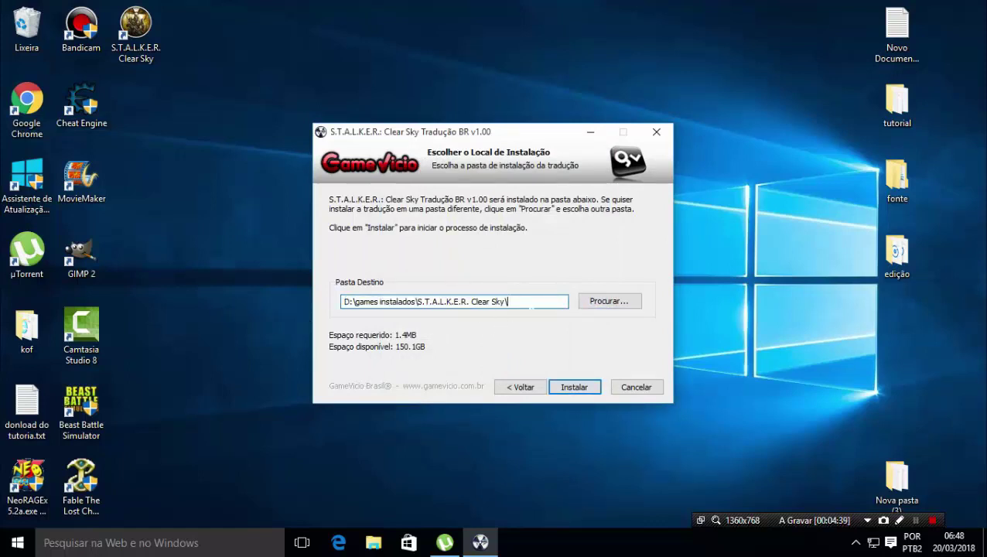
{"action": "left_click", "coordinate": [599, 306]}
{"action": "key", "text": "Escape"}
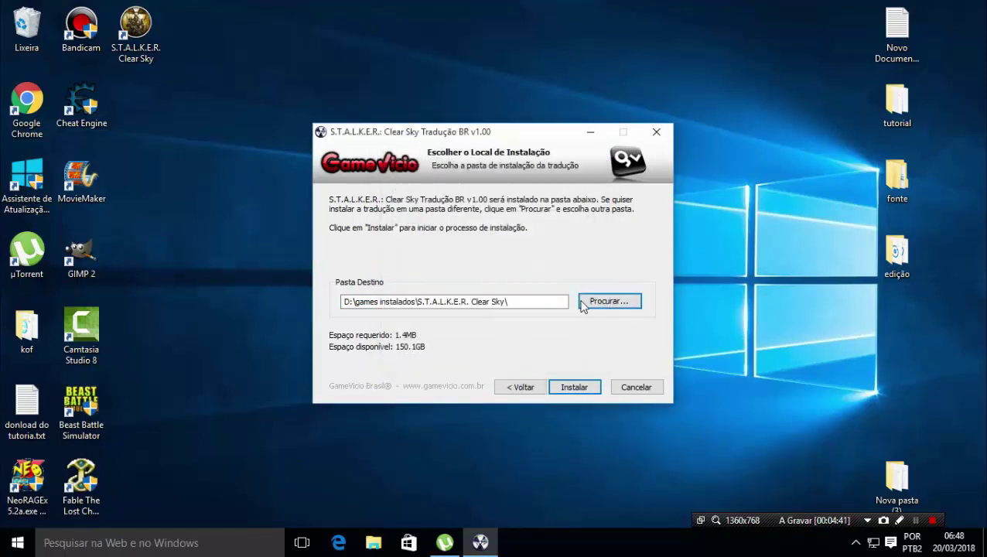
Install the translation and finish the wizard without launching the game or opening the technical notes.
{"action": "left_click", "coordinate": [577, 385]}
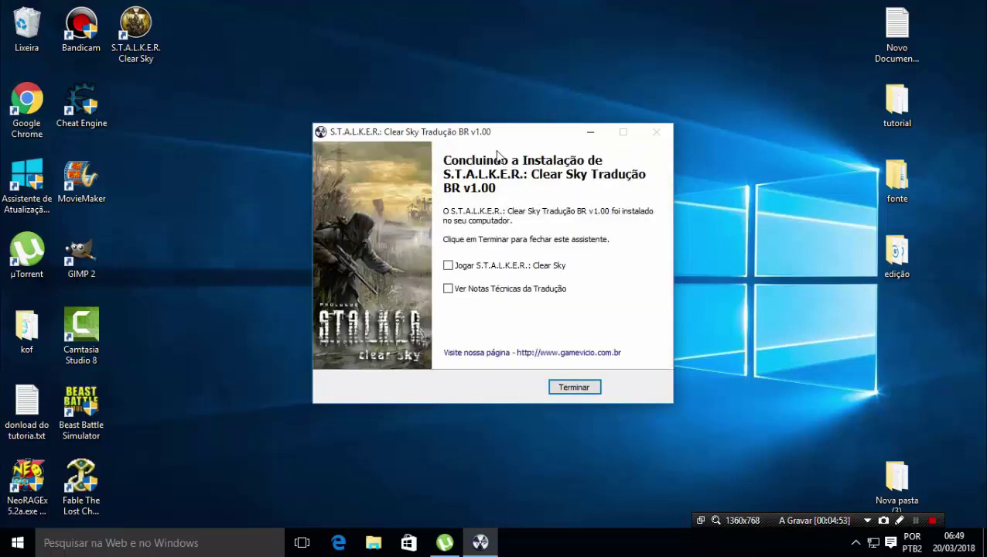
{"action": "left_click_drag", "start_coordinate": [472, 131], "coordinate": [439, 150]}
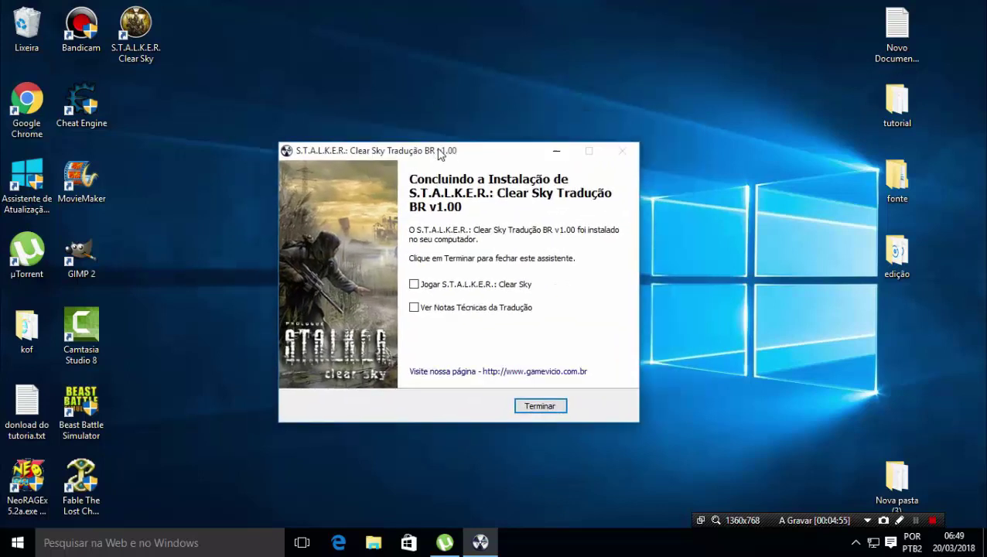
{"action": "left_click", "coordinate": [527, 407]}
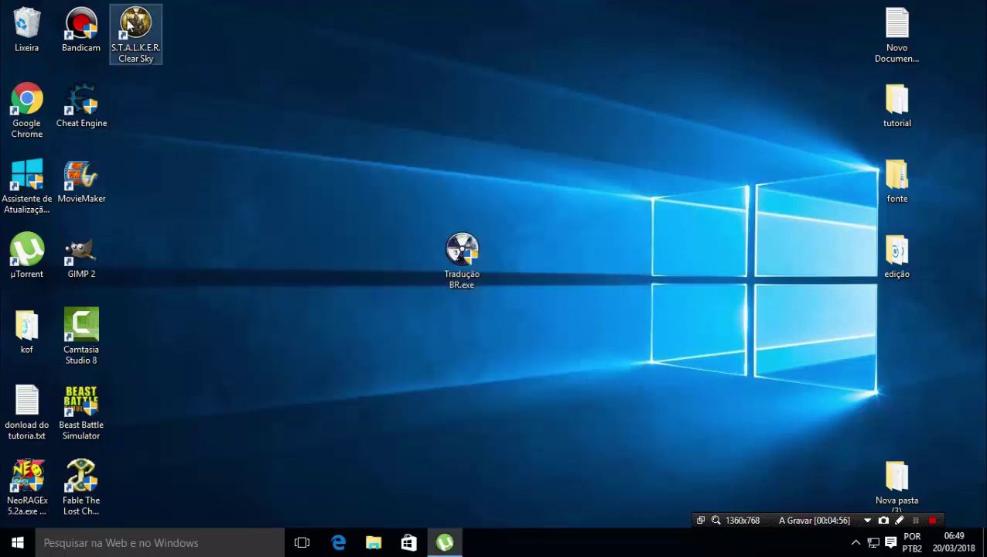
Move the S.T.A.L.K.E.R. Clear Sky shortcut beside Tradução BR.exe and review its compatibility settings for running as administrator.
{"action": "left_click_drag", "start_coordinate": [379, 186], "coordinate": [398, 232]}
{"action": "left_click_drag", "start_coordinate": [189, 30], "coordinate": [389, 275]}
{"action": "right_click", "coordinate": [388, 275]}
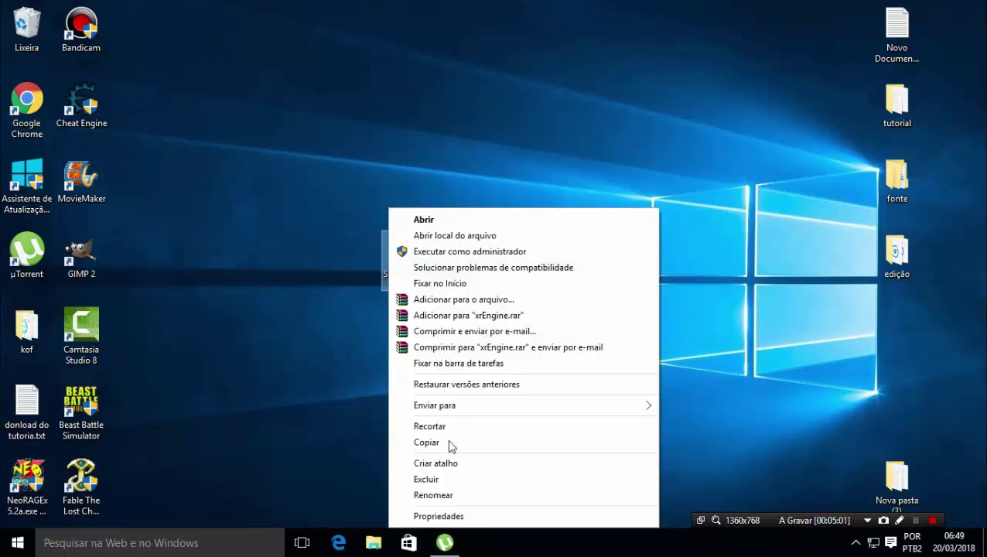
{"action": "left_click", "coordinate": [439, 516]}
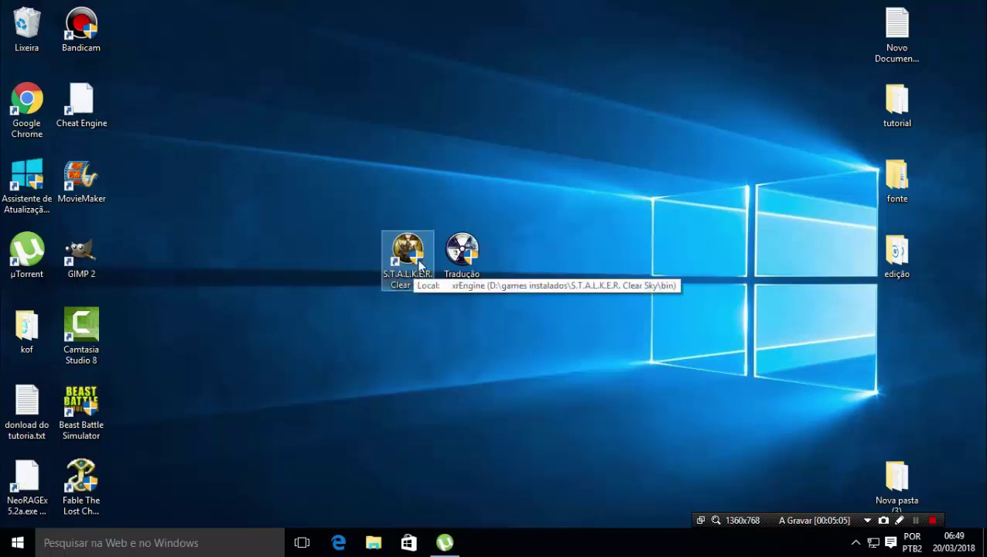
{"action": "left_click", "coordinate": [616, 187]}
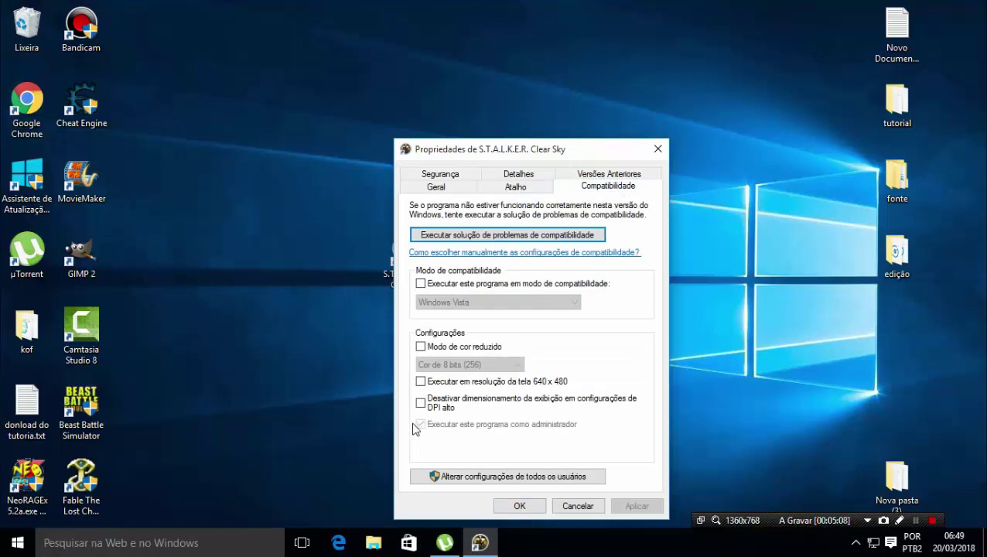
{"action": "left_click", "coordinate": [505, 511]}
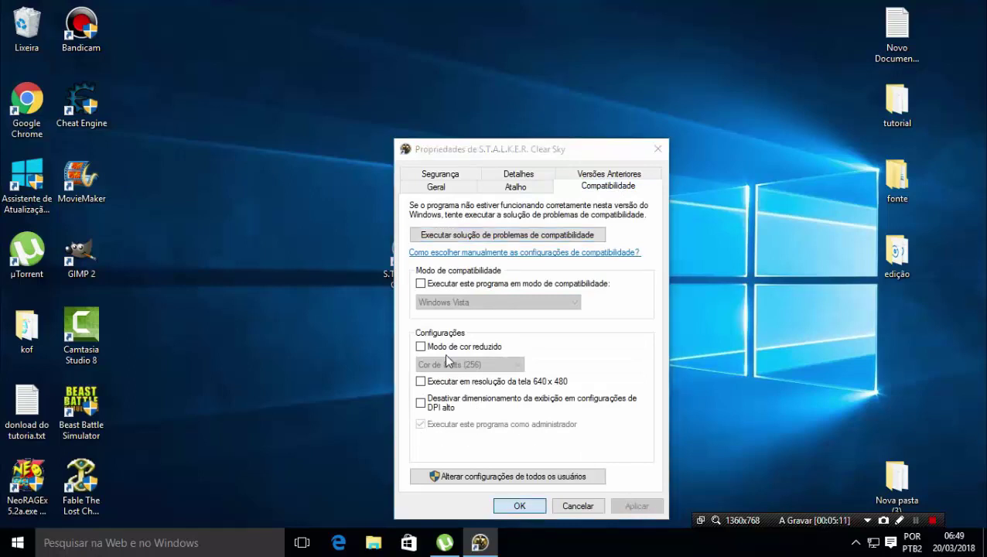
Move the S.T.A.L.K.E.R. Clear Sky shortcut farther from Tradução BR.exe on the desktop and launch the game from it.
{"action": "left_click_drag", "start_coordinate": [411, 269], "coordinate": [362, 273]}
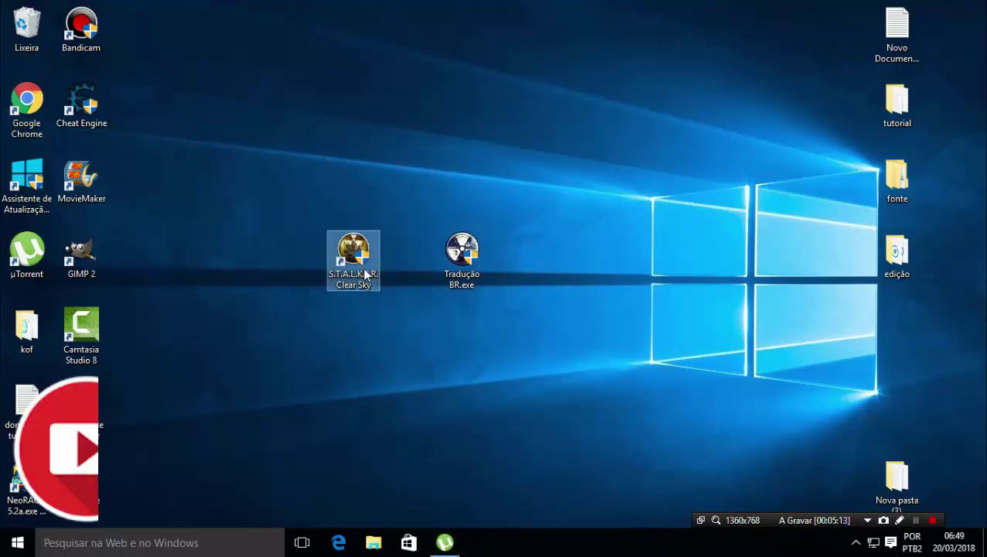
{"action": "left_click", "coordinate": [380, 311]}
{"action": "double_click", "coordinate": [352, 272]}
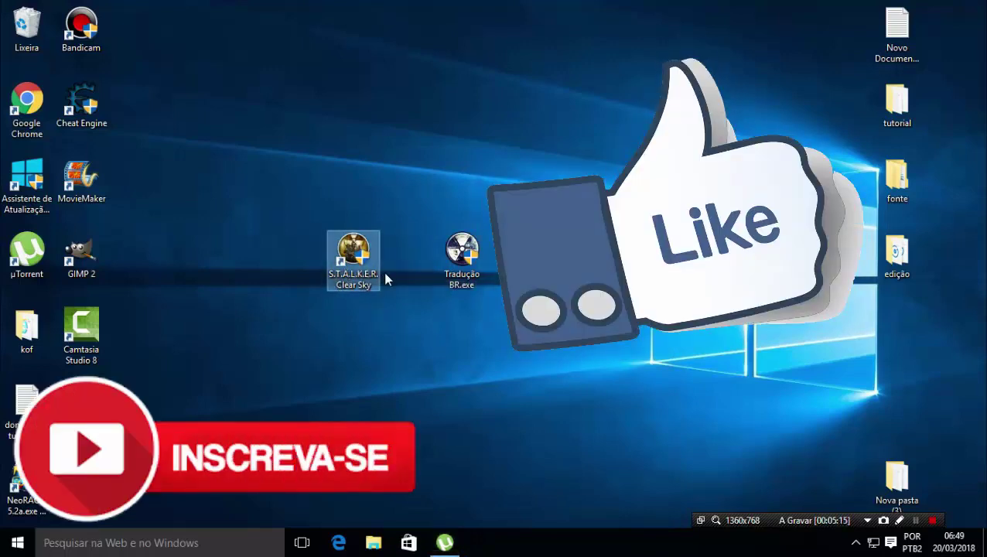